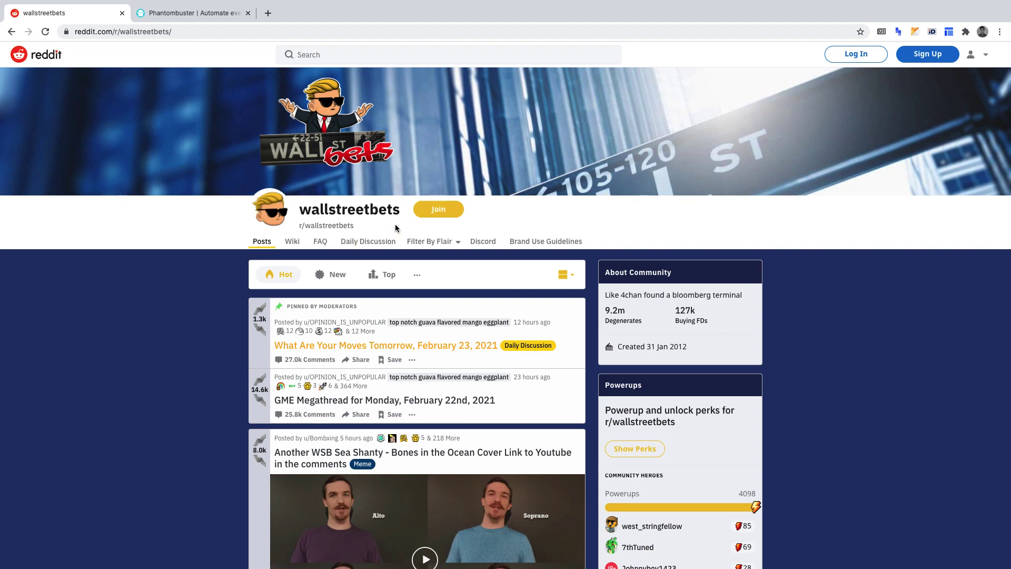
Switch to the PhantomBuster site and view its five pricing plans, Free Forever to Premium.
click(190, 12)
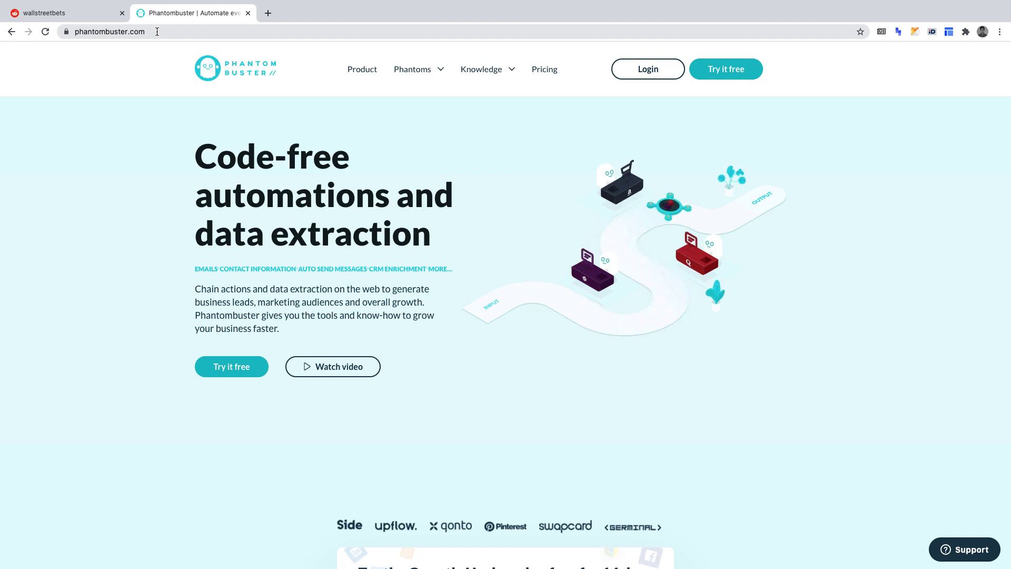
click(545, 68)
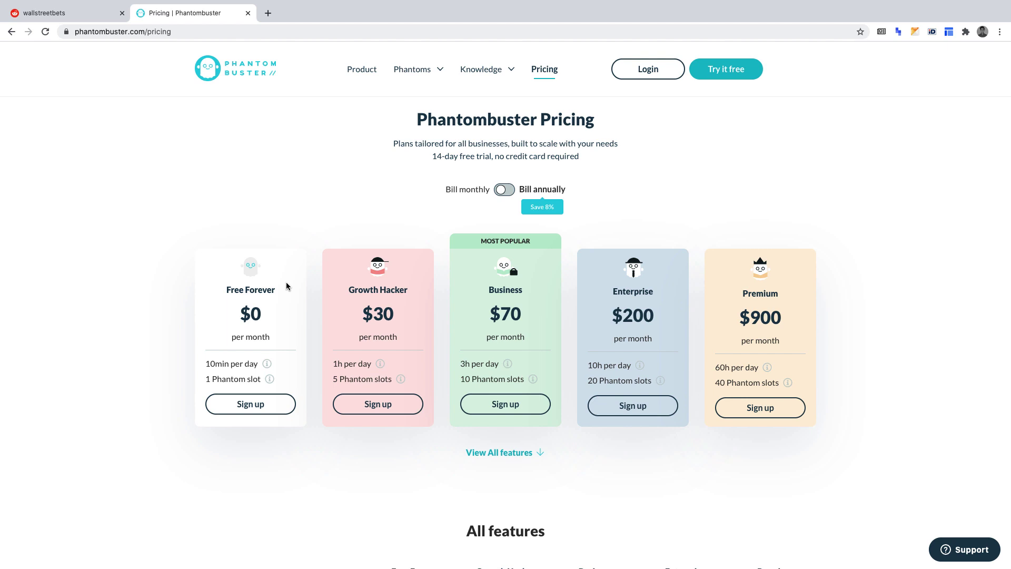
Go to the login page and sign in with the account email and password.
click(631, 74)
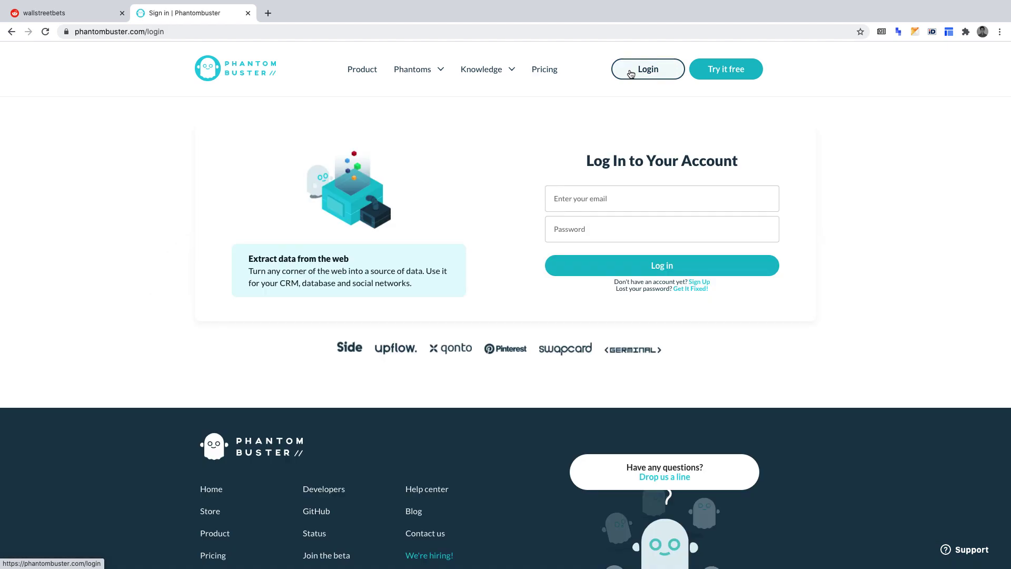
click(574, 200)
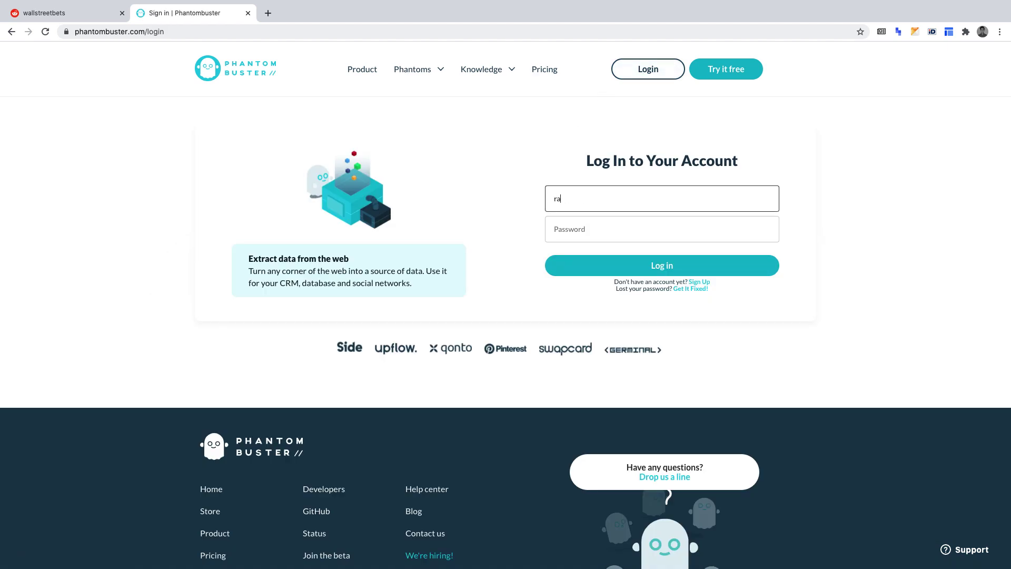
key(Tab)
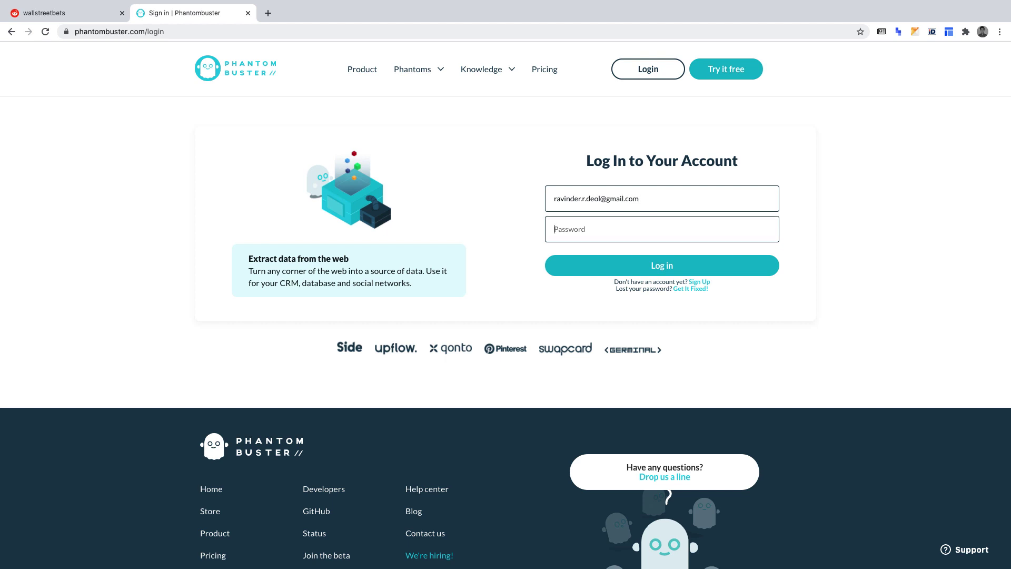
text(••••••••)
key(Return)
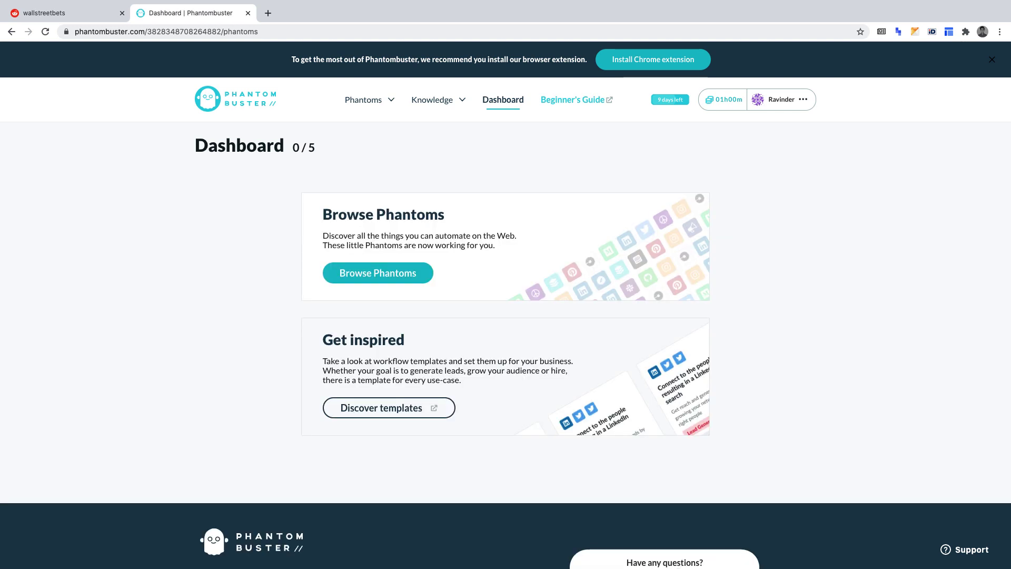
mouse_move(369, 100)
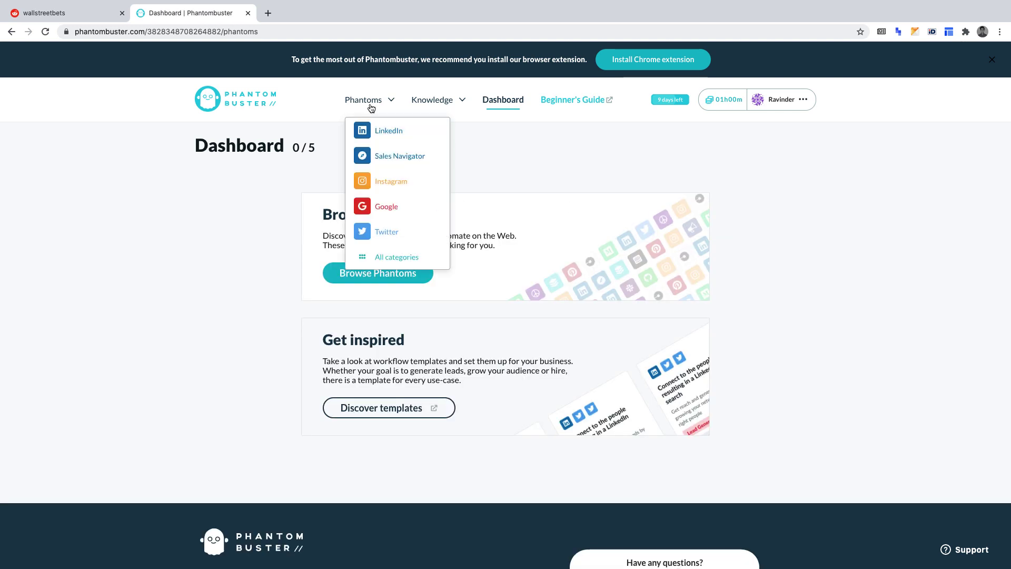
Filter all phantom categories down to Reddit and add the Reddit Posts Extractor.
click(385, 257)
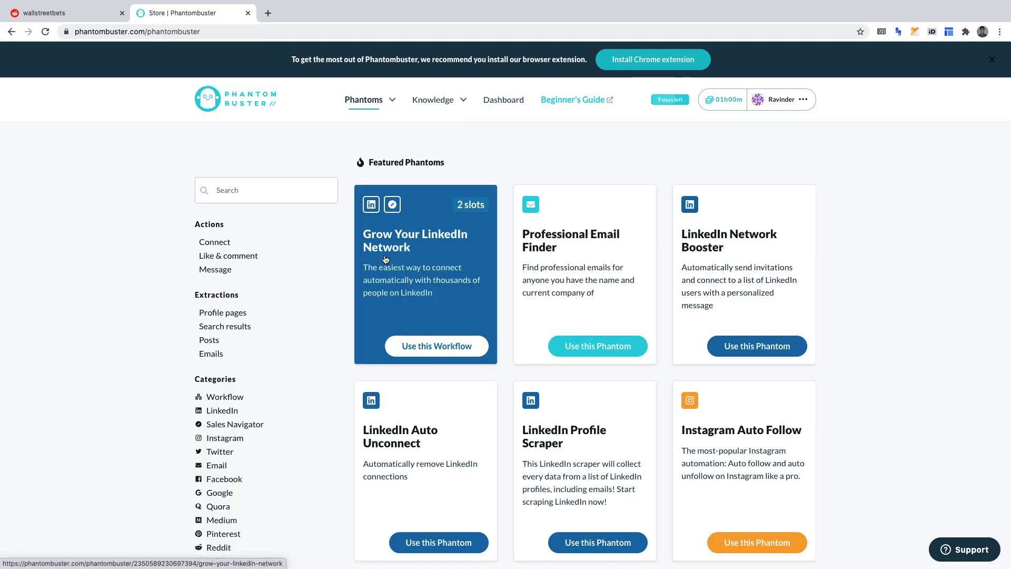
scroll(292, 301, down, 3)
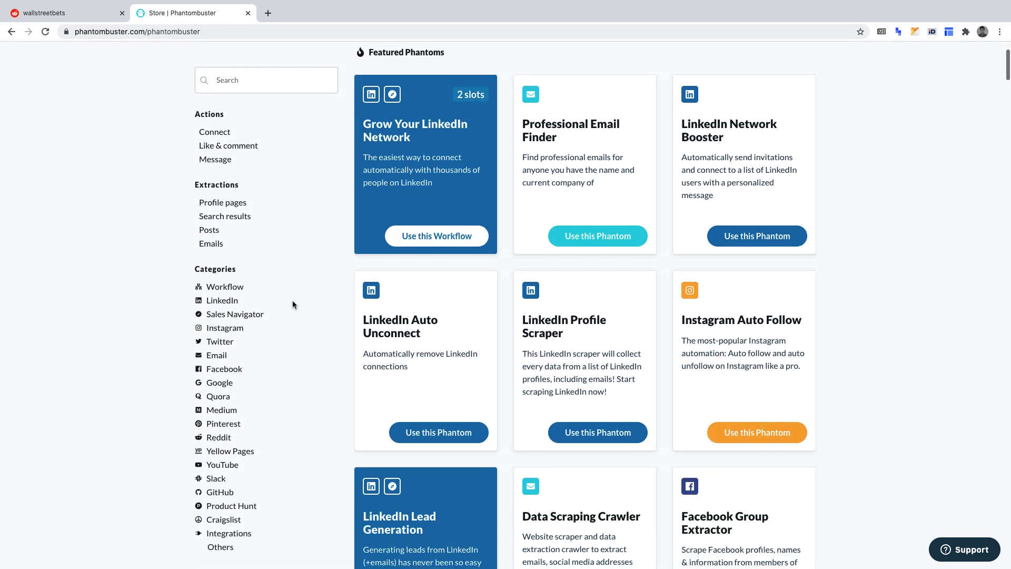
scroll(292, 300, down, 2)
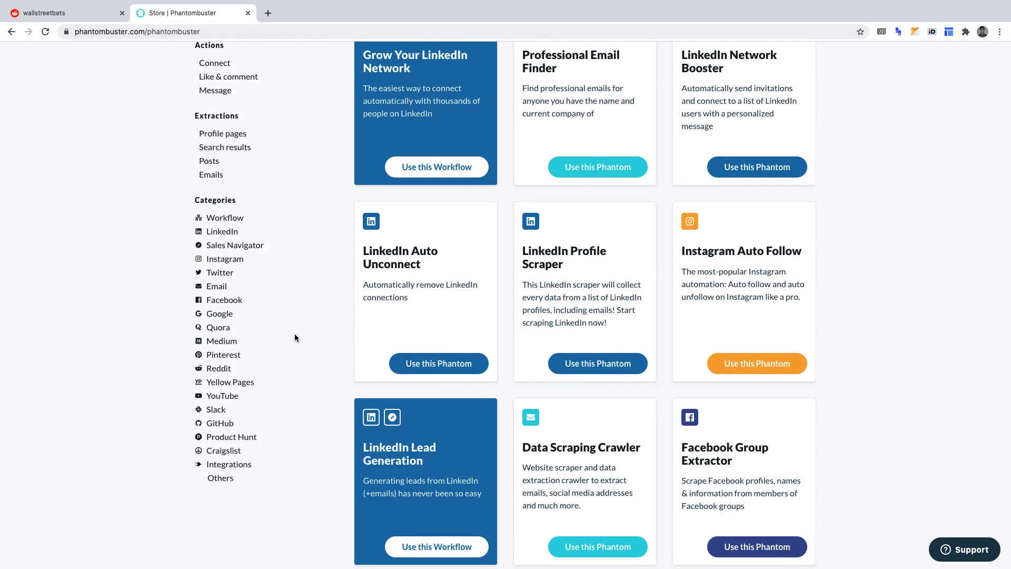
click(219, 368)
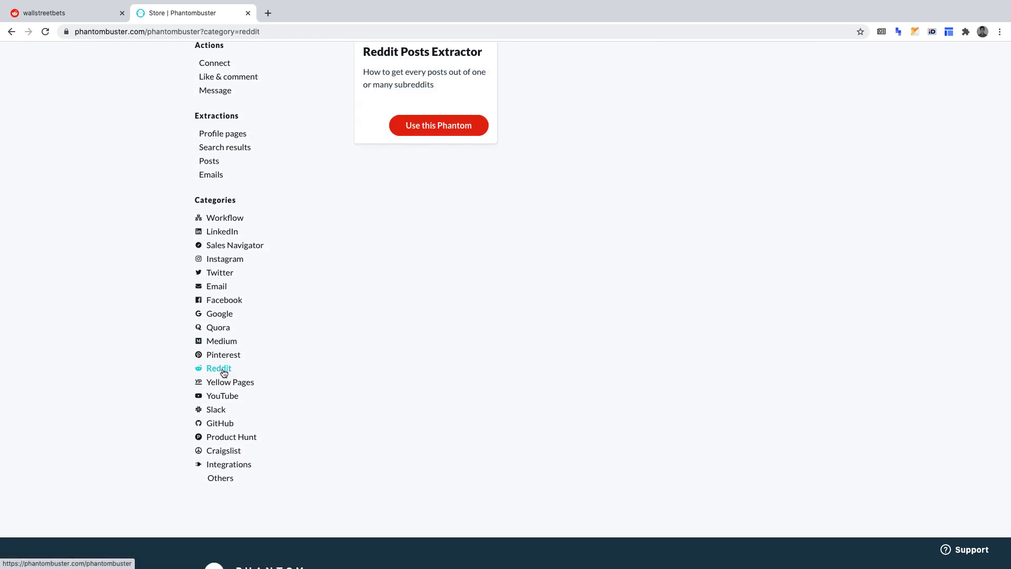
scroll(407, 312, up, 5)
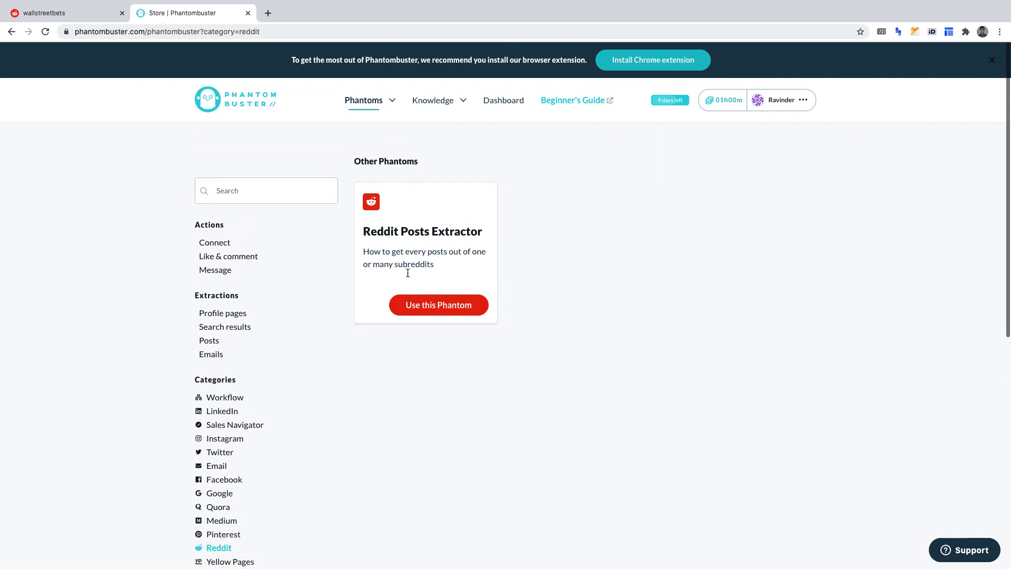
click(455, 307)
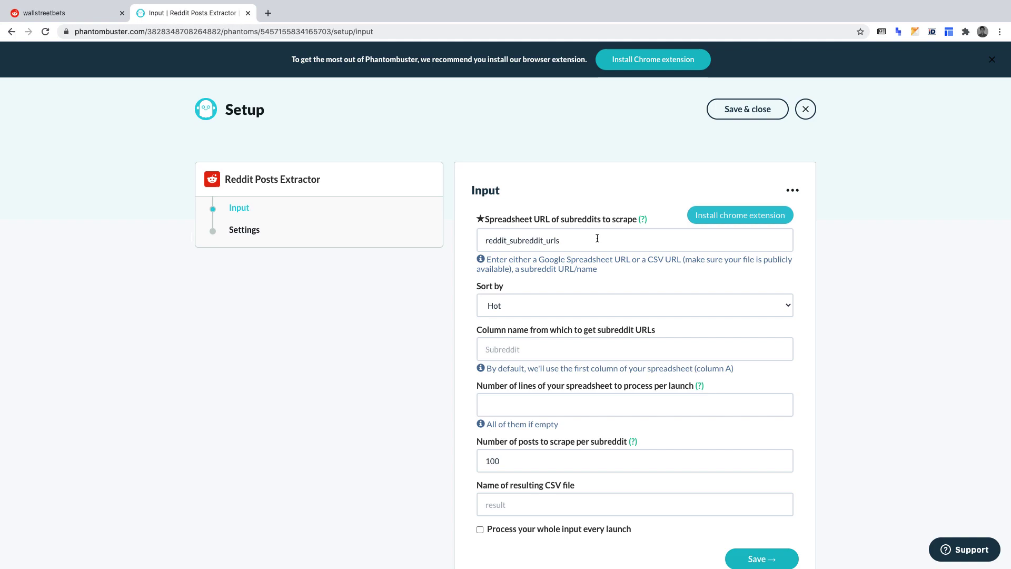
Copy the r/wallstreetbets URL from the Reddit tab into the Spreadsheet URL field.
click(65, 15)
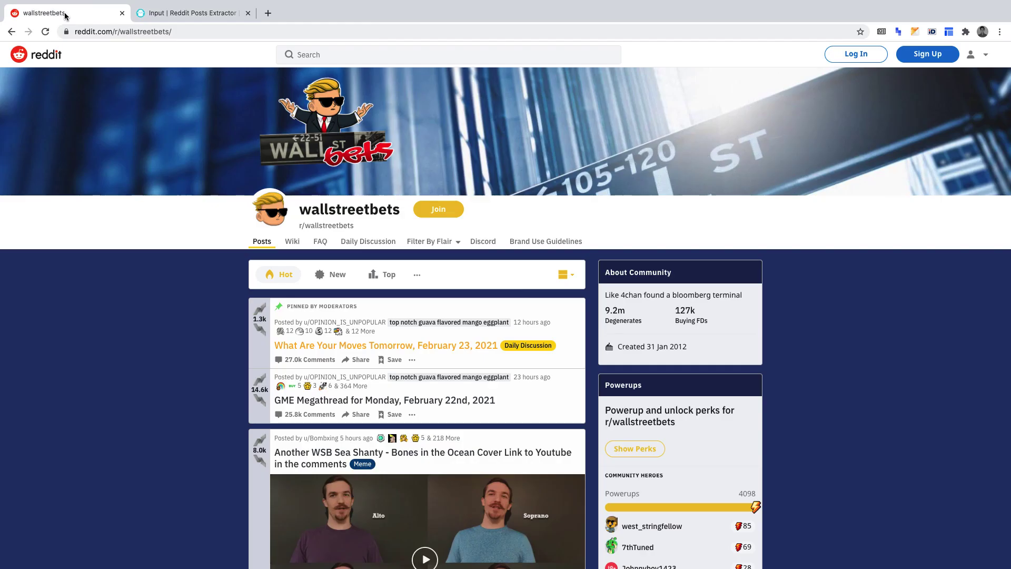
click(119, 31)
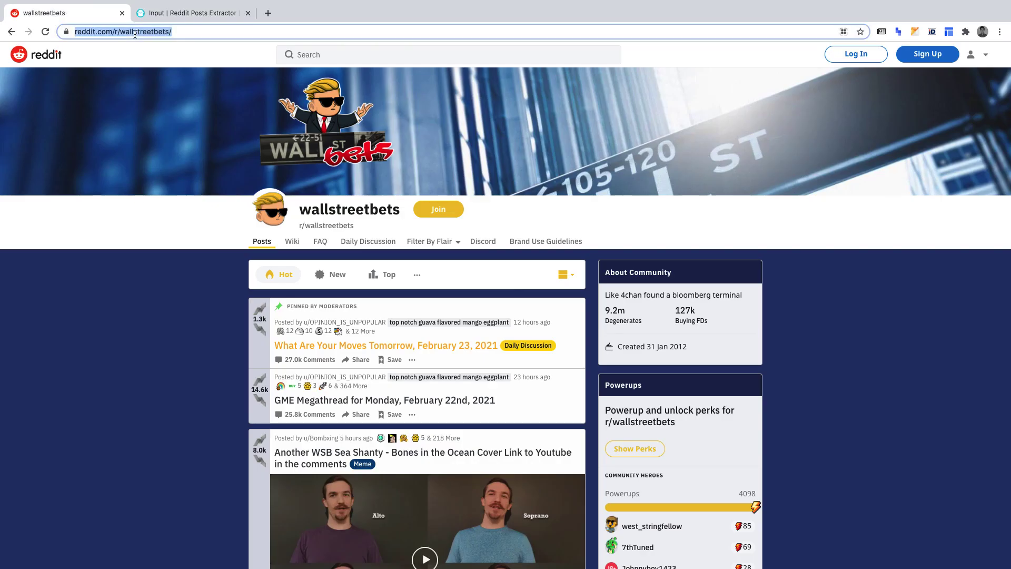
click(201, 14)
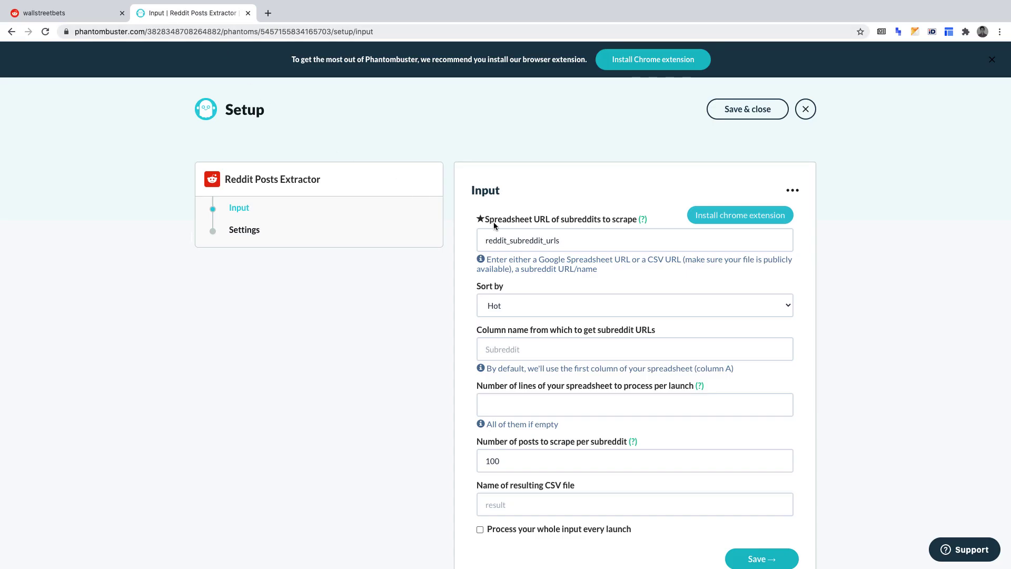
double_click(539, 236)
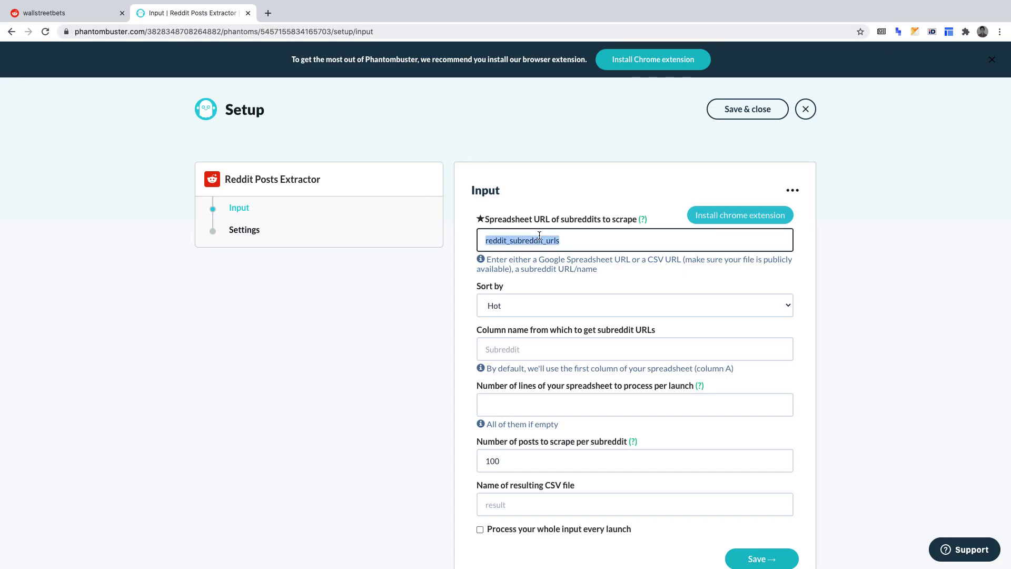
text(https://www.reddit.com/r/wallstreetbets/)
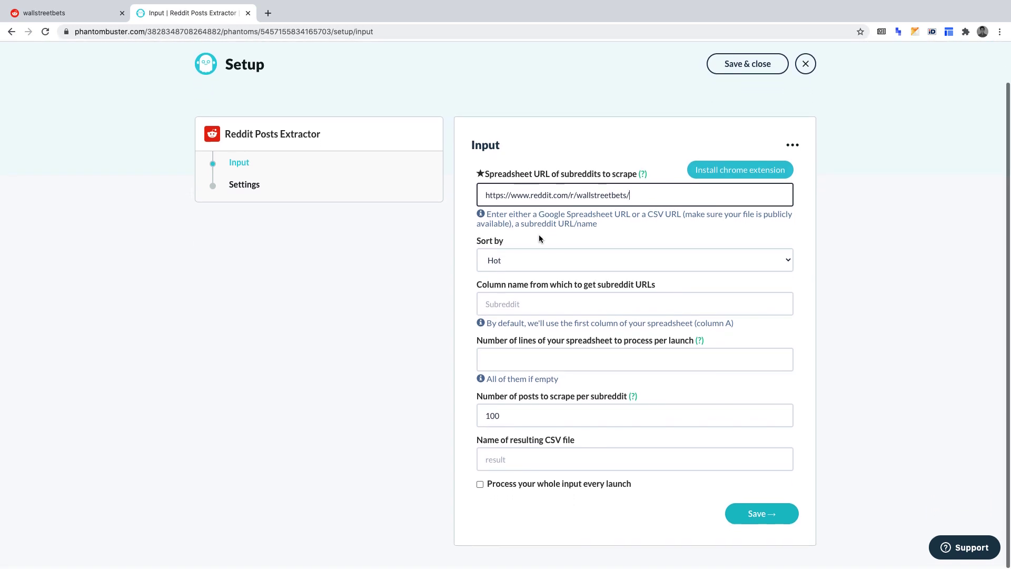
Sort the extracted posts by Top over the Past Week.
click(561, 254)
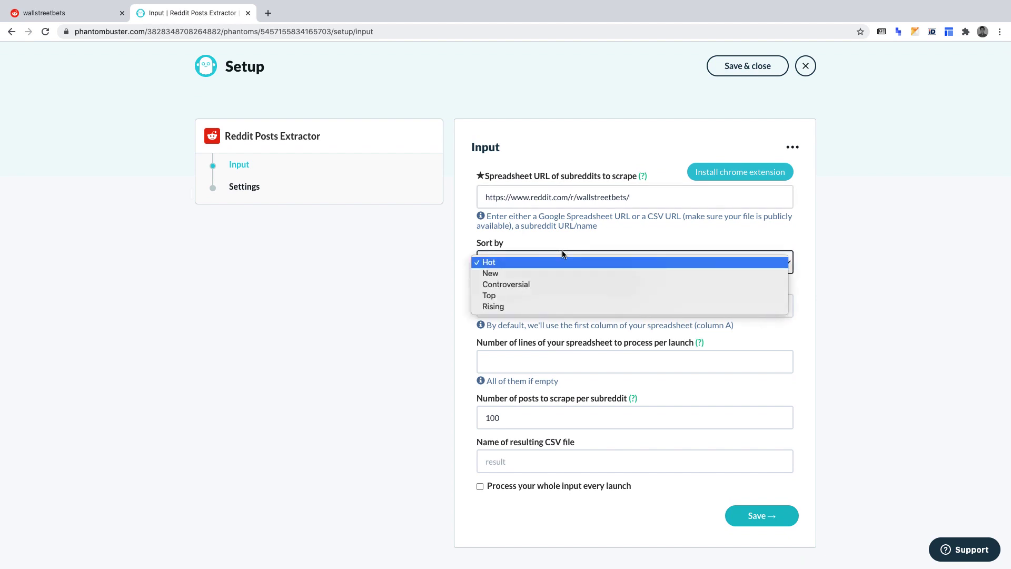
click(558, 296)
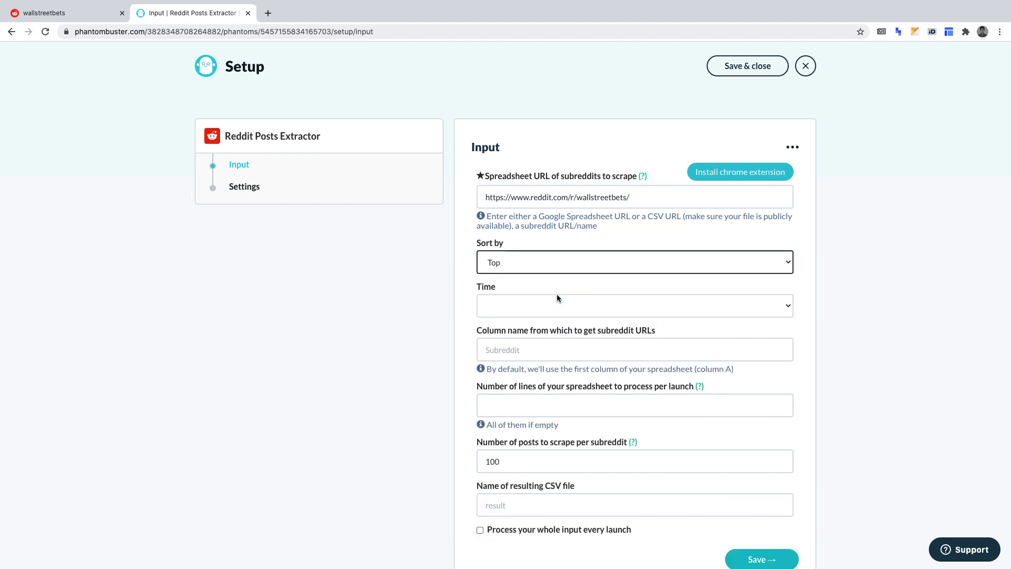
click(558, 304)
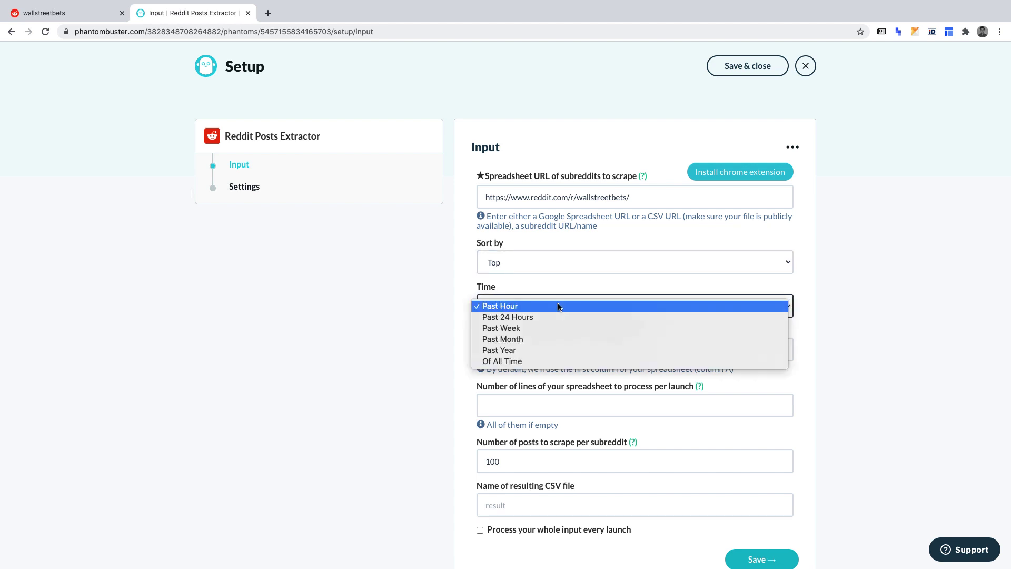
click(555, 328)
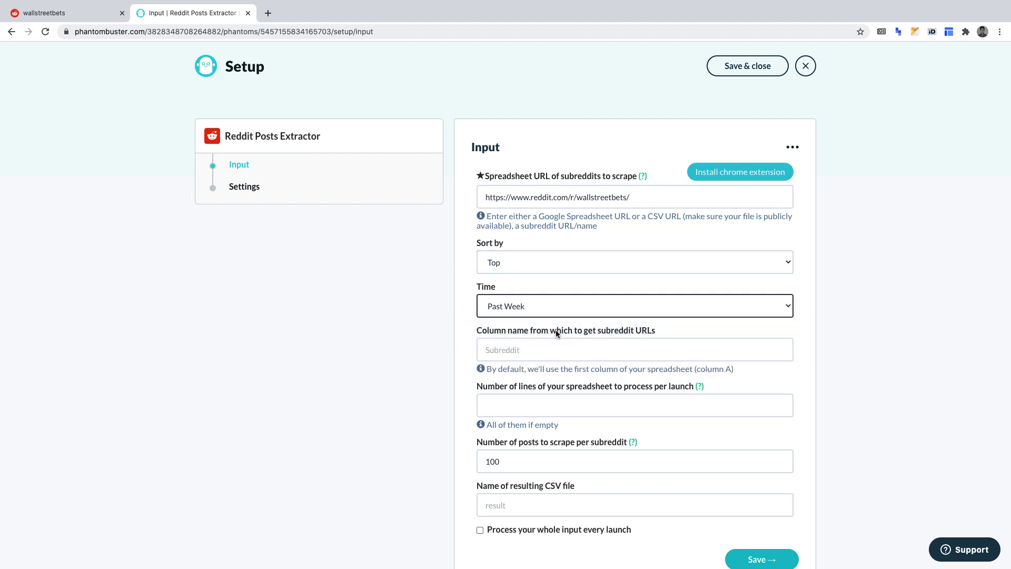
key(Tab)
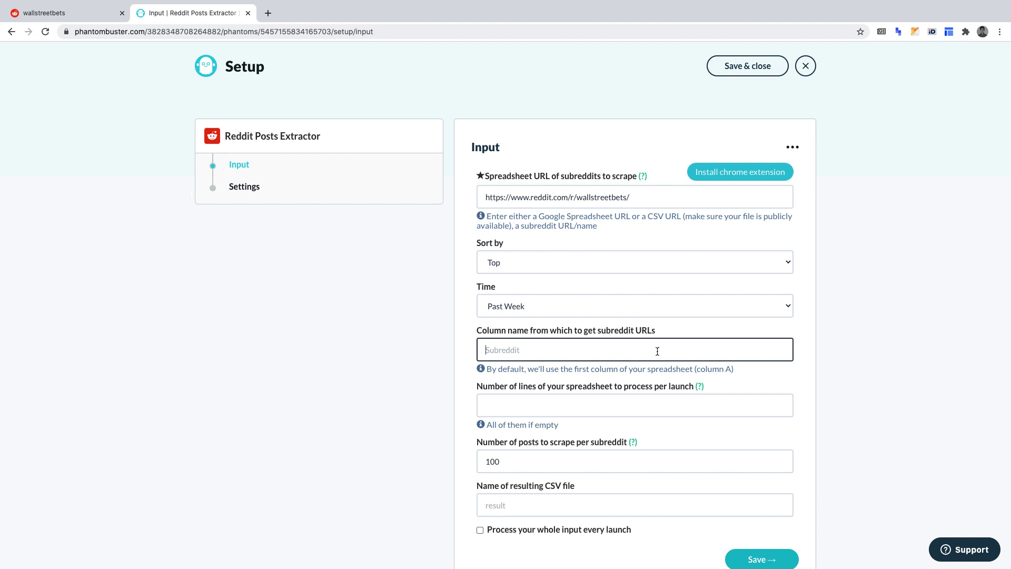
scroll(657, 351, down, 1)
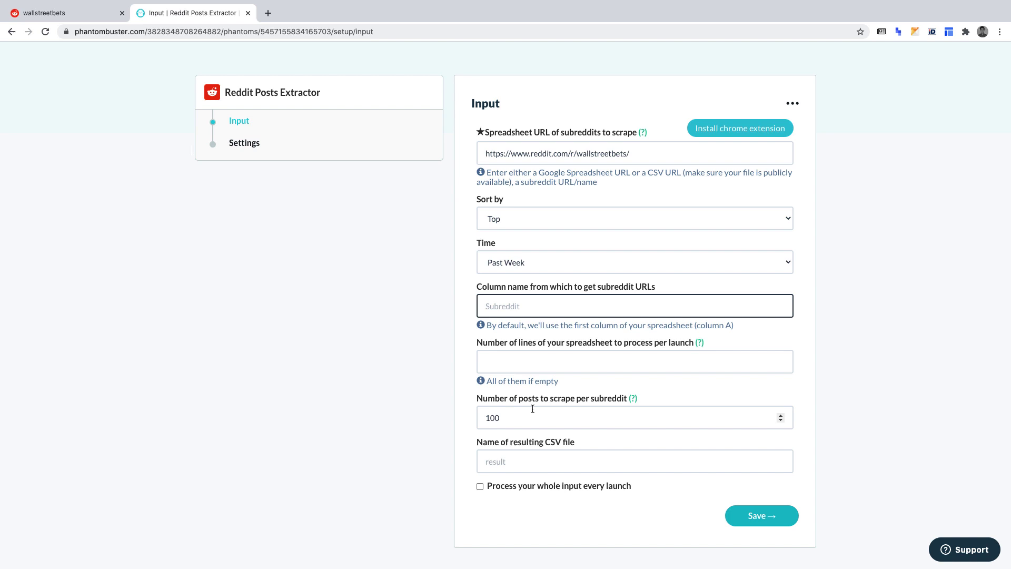
Cut the posts limit from 100 to 10 and name the resulting CSV file reddit.
click(520, 421)
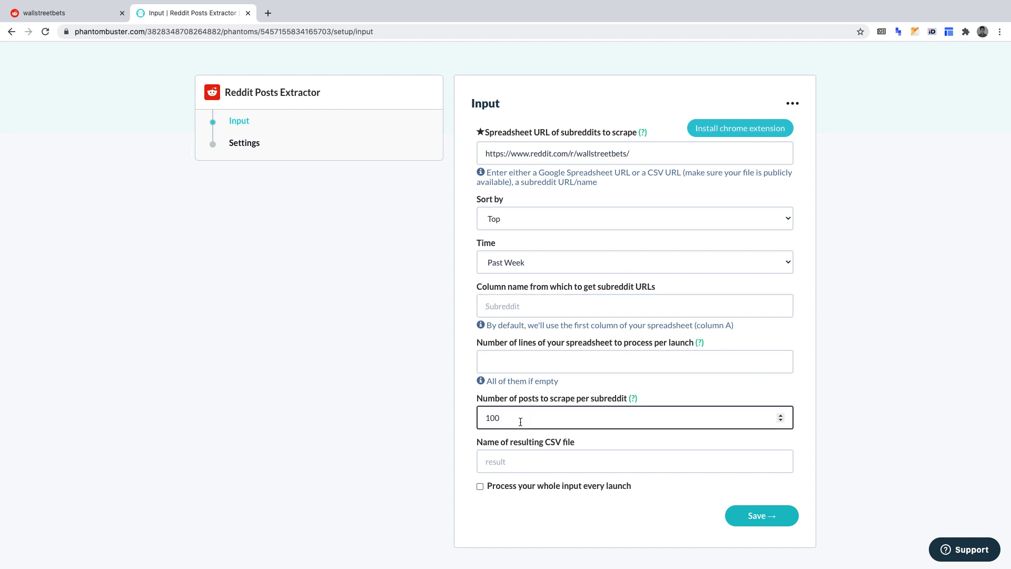
key(BackSpace)
click(532, 460)
text(reddit)
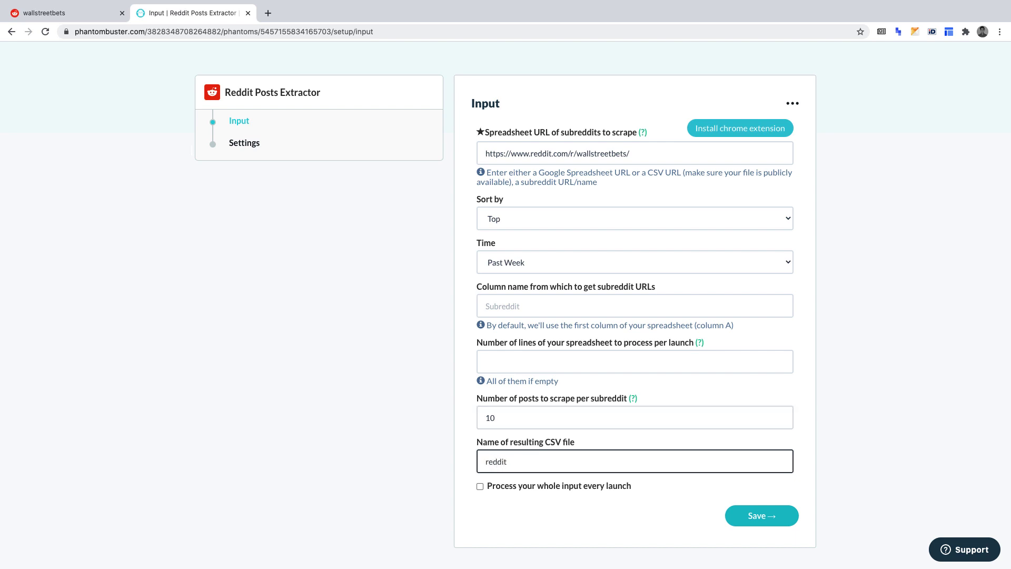
Save the input, keep launches on Manually, and set notifications to errors only.
click(763, 515)
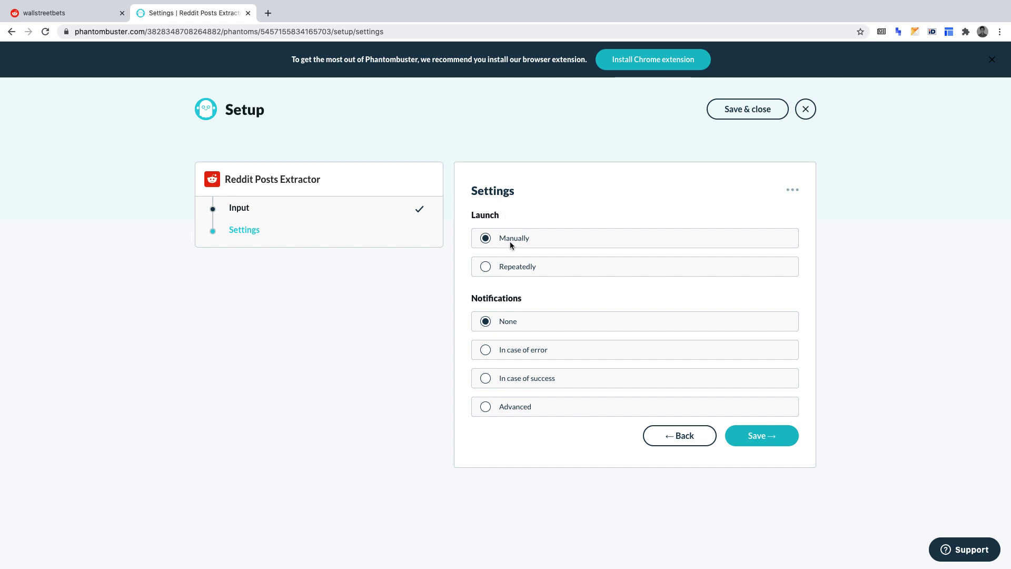
click(518, 267)
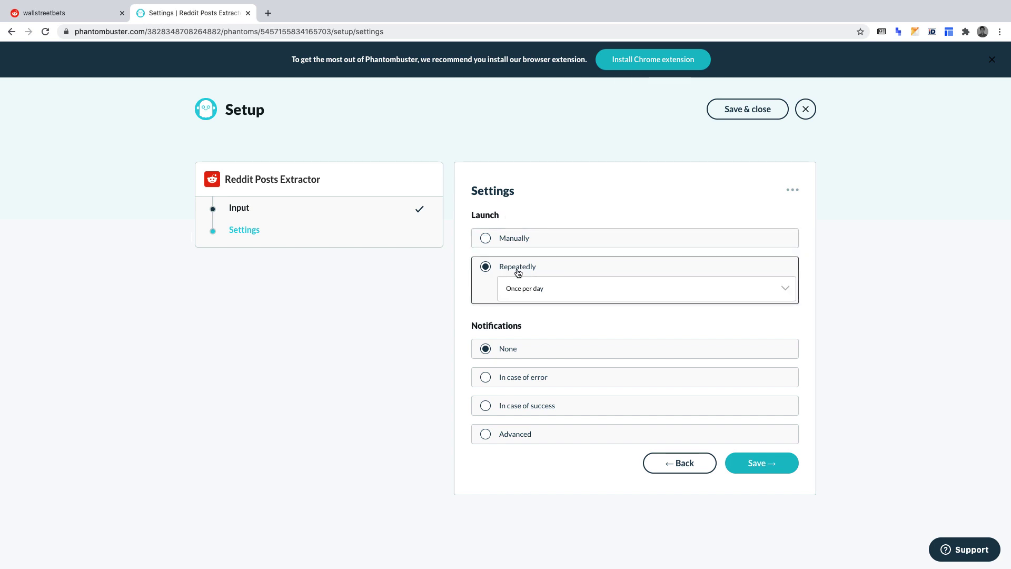
click(542, 287)
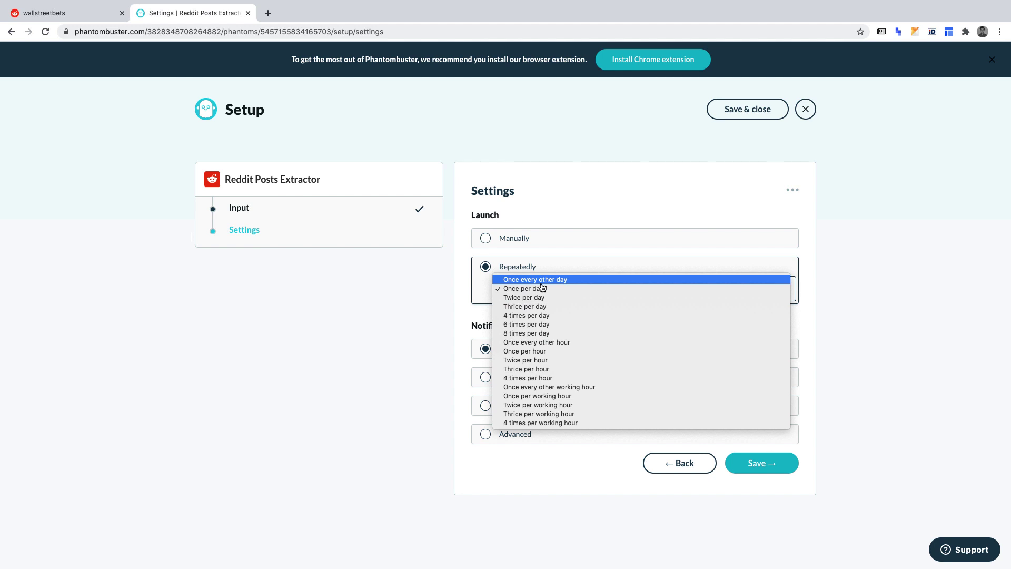
click(521, 237)
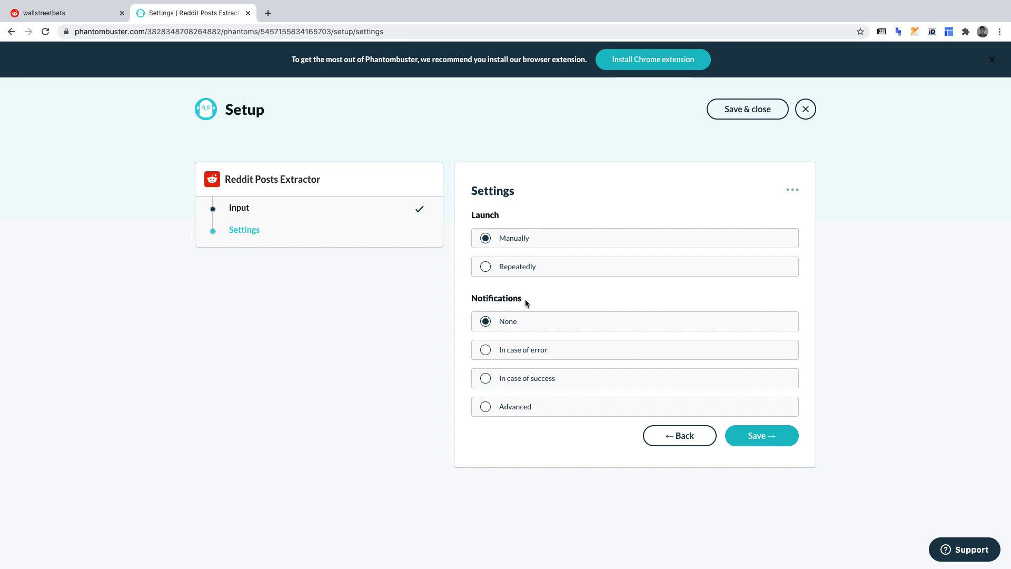
click(501, 349)
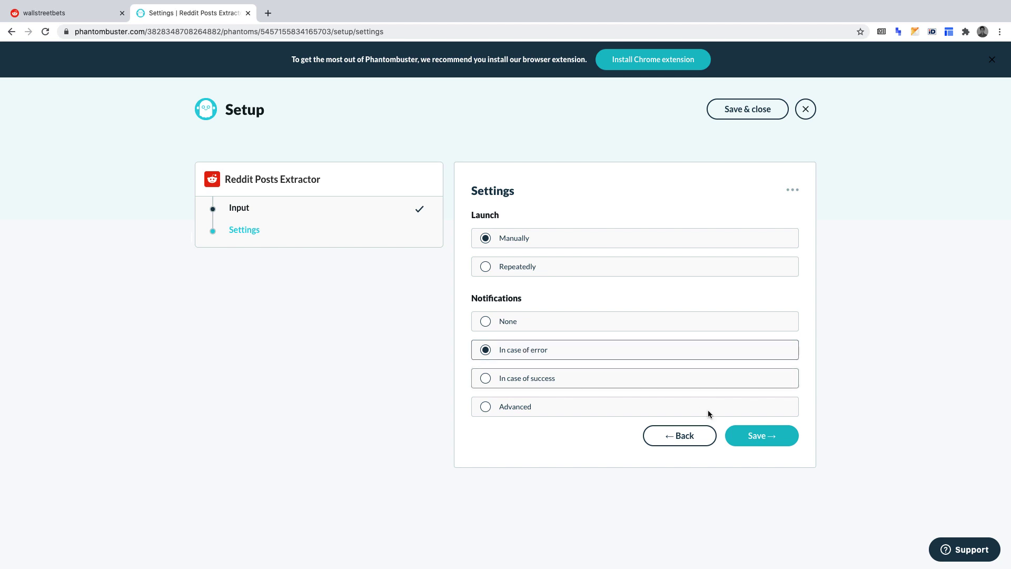
click(762, 435)
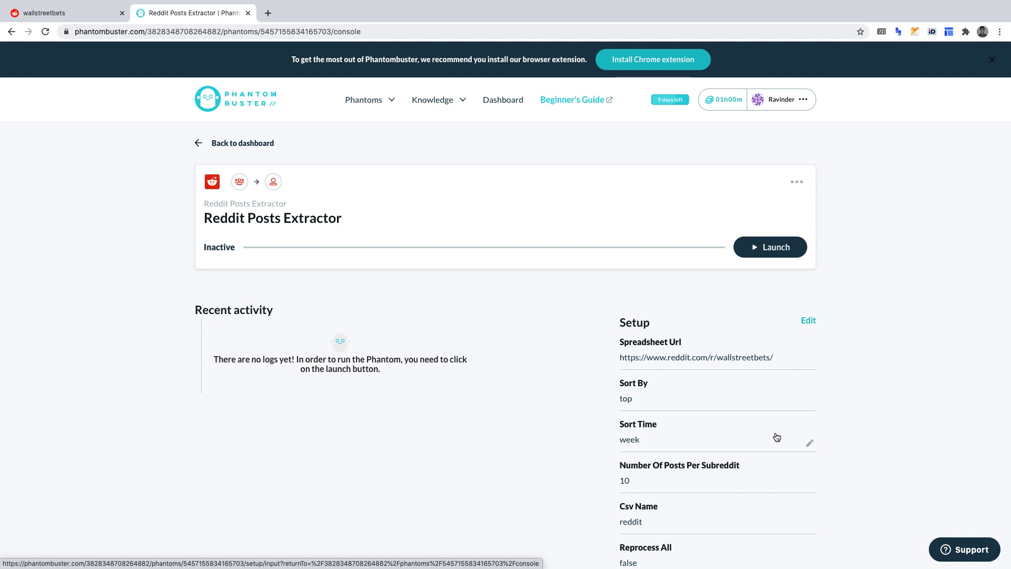
Show the run console and launch the Reddit Posts Extractor until it finishes.
click(796, 183)
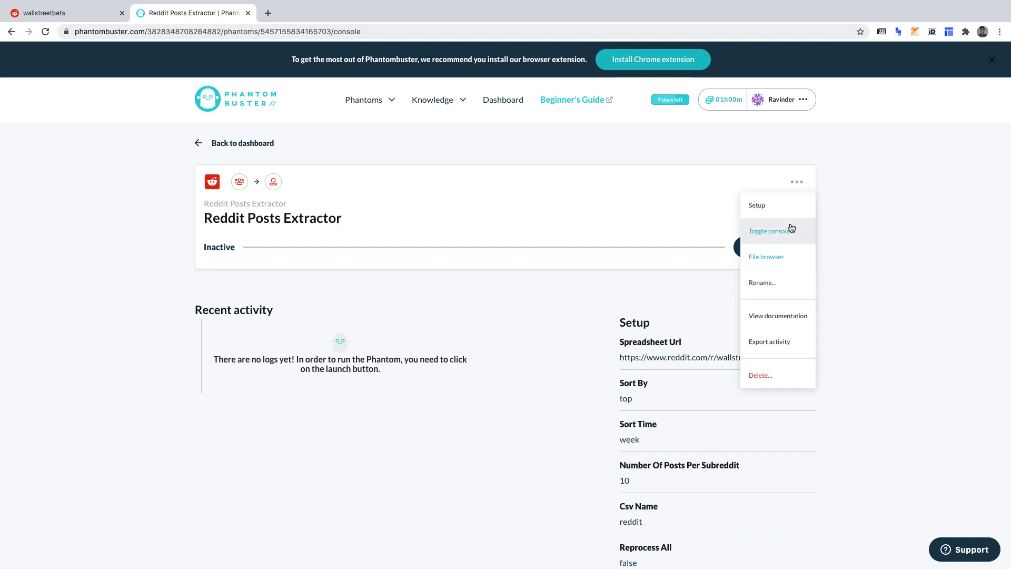
click(769, 231)
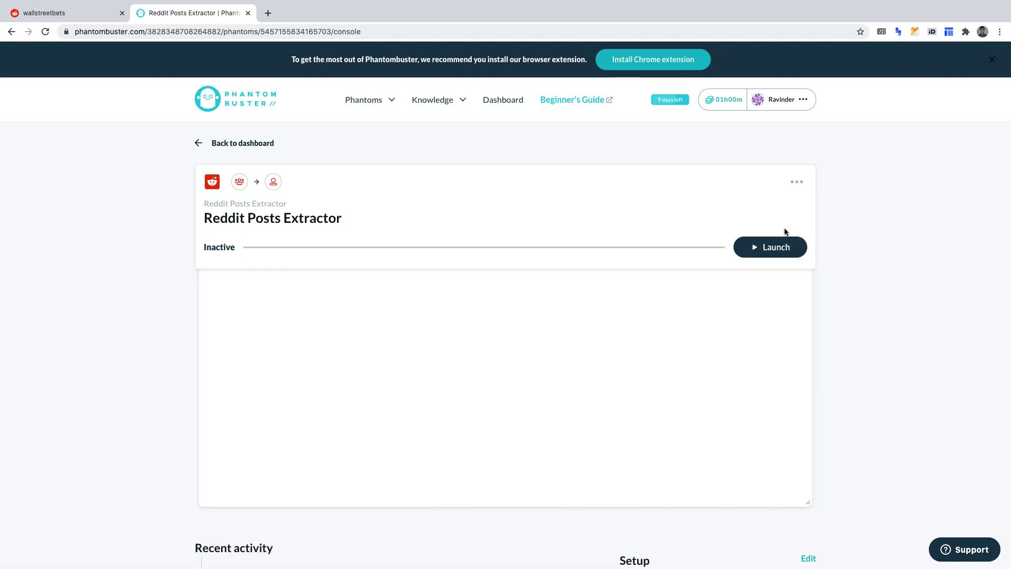
click(776, 247)
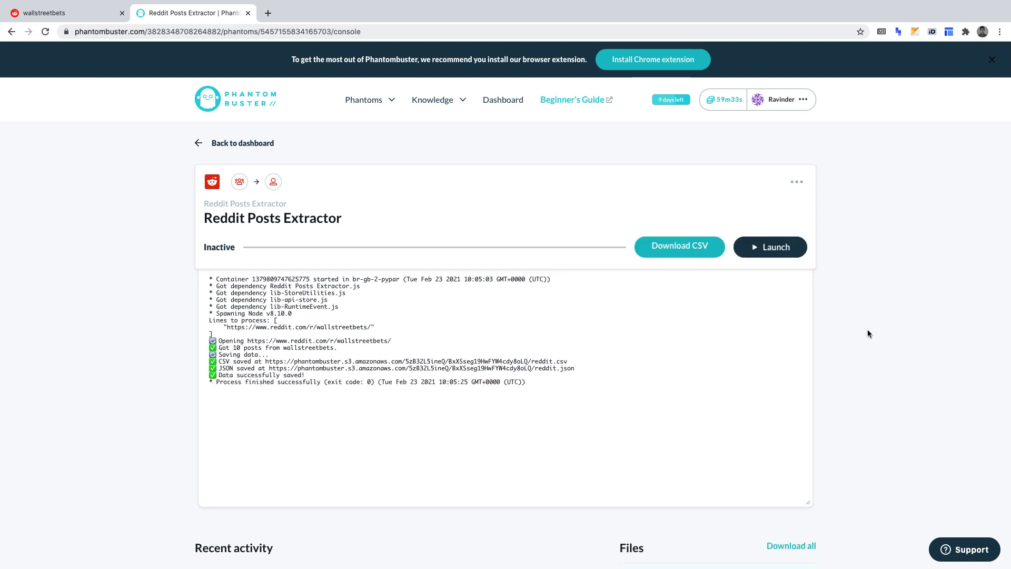
scroll(867, 330, down, 3)
scroll(868, 330, down, 3)
scroll(868, 330, down, 3)
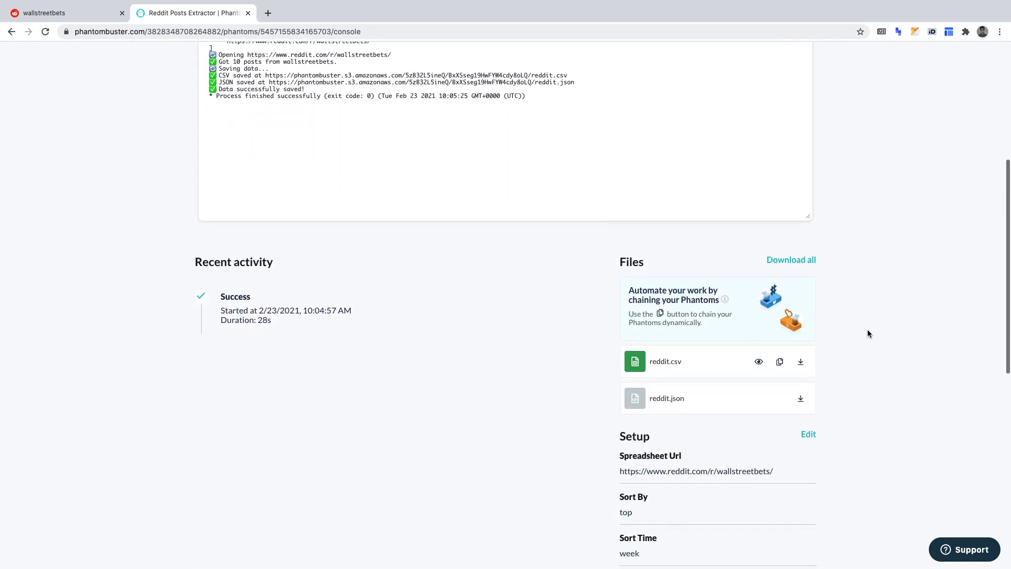
Preview reddit.csv from the Files list.
click(760, 362)
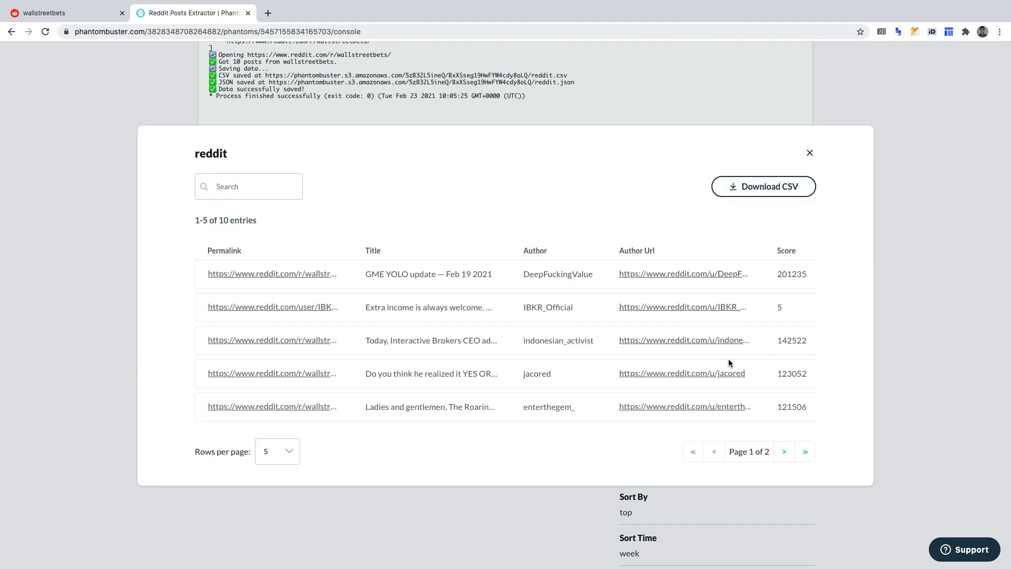
Set the results preview to 10 rows per page.
click(277, 451)
click(269, 466)
scroll(611, 347, right, 5)
scroll(612, 347, right, 5)
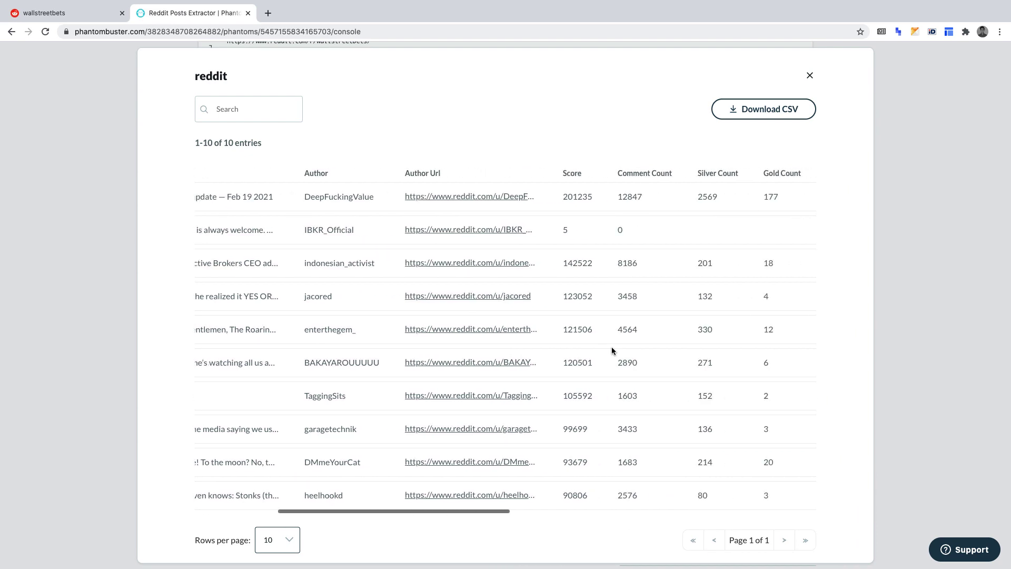
scroll(611, 347, right, 3)
scroll(612, 347, right, 4)
scroll(612, 347, right, 4)
scroll(612, 347, right, 4)
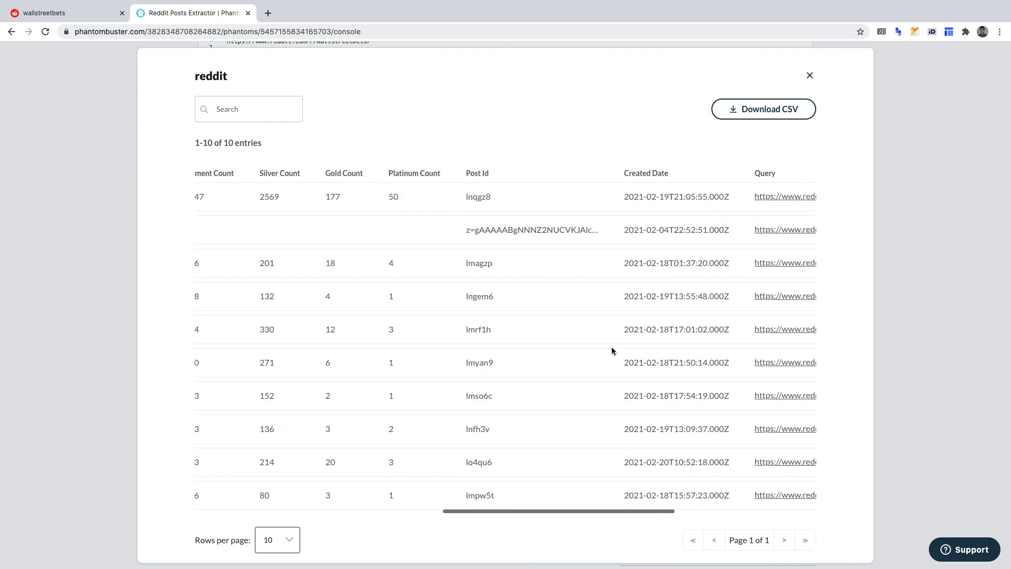
scroll(612, 347, right, 4)
scroll(612, 347, left, 4)
scroll(611, 347, left, 4)
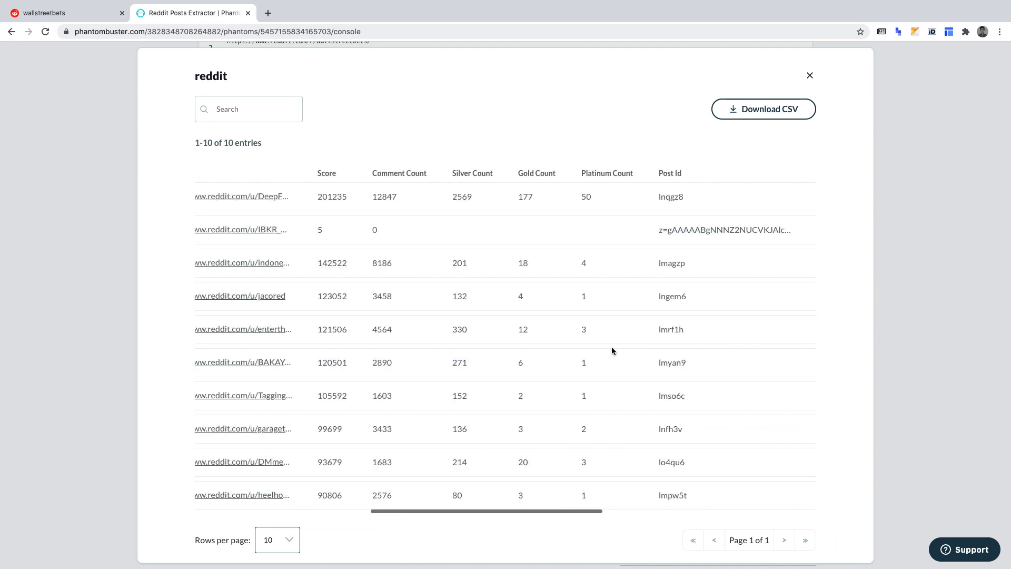
scroll(612, 347, left, 4)
scroll(611, 348, left, 4)
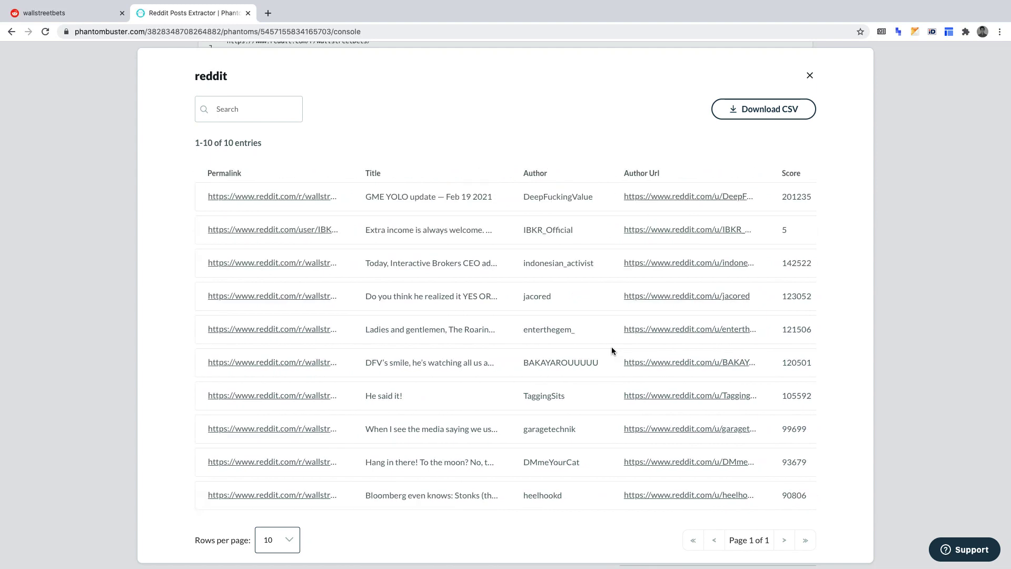